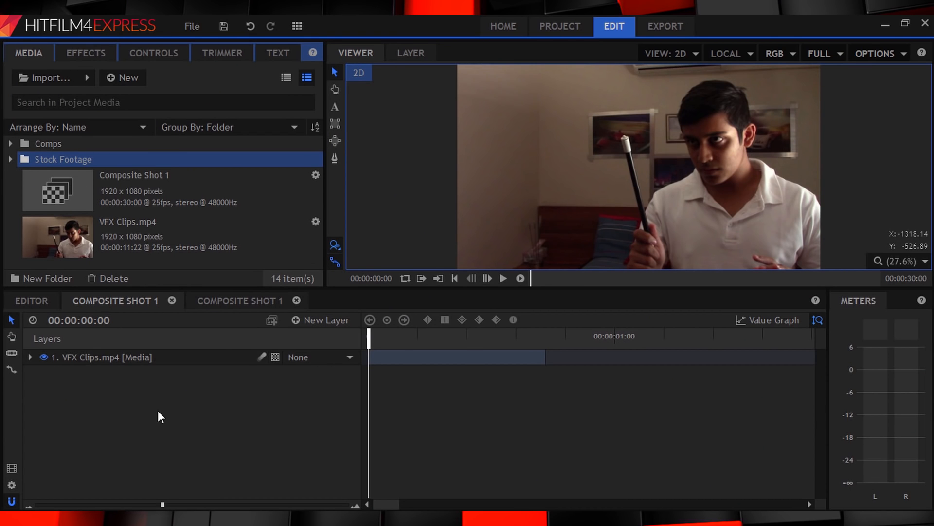
Add a point layer above the VFX Clips footage and trim its end to match the clip's end
click(139, 360)
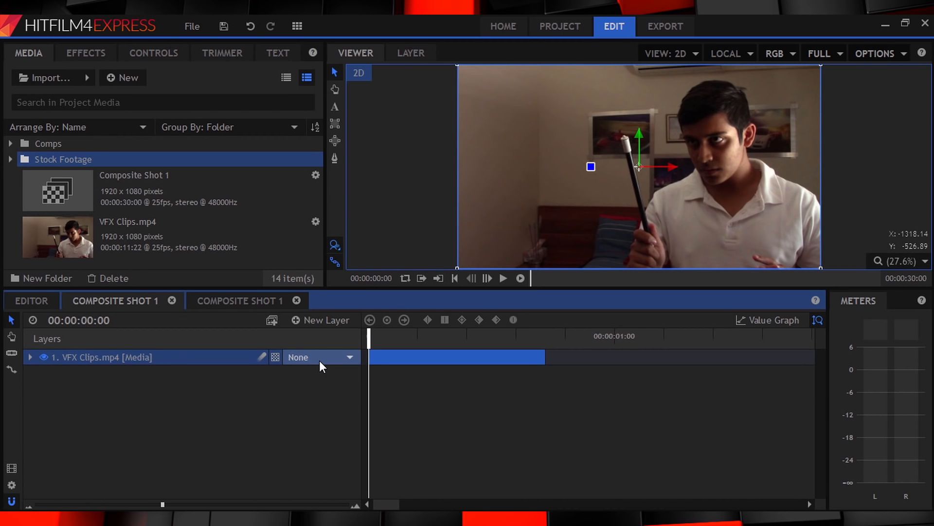
click(321, 321)
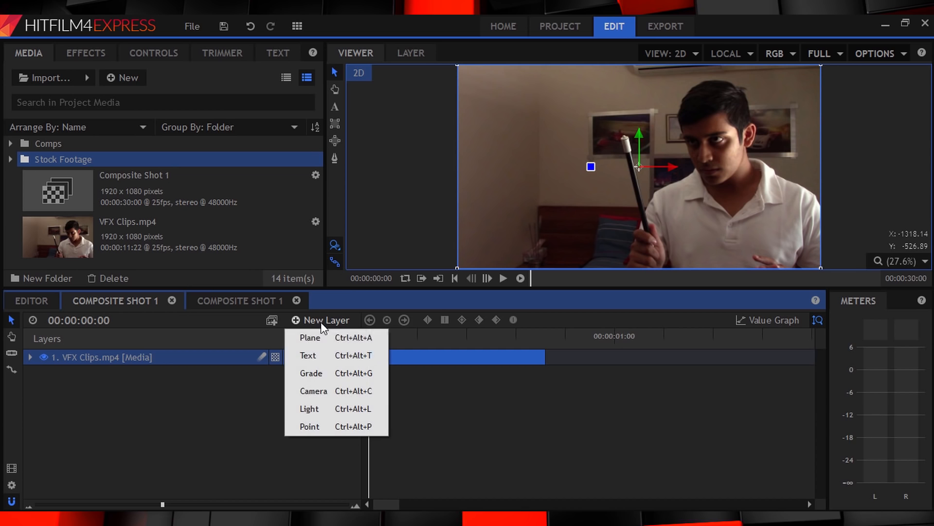
click(312, 423)
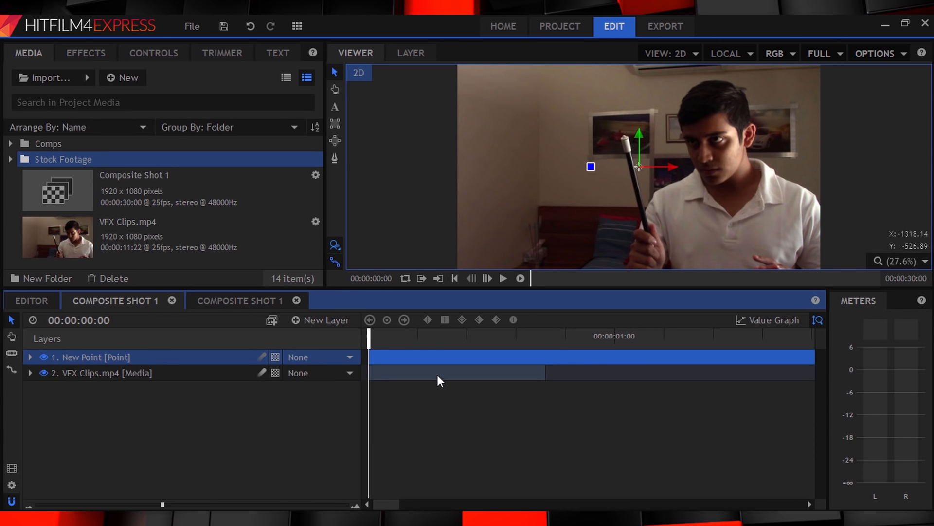
scroll(779, 372, down, 6)
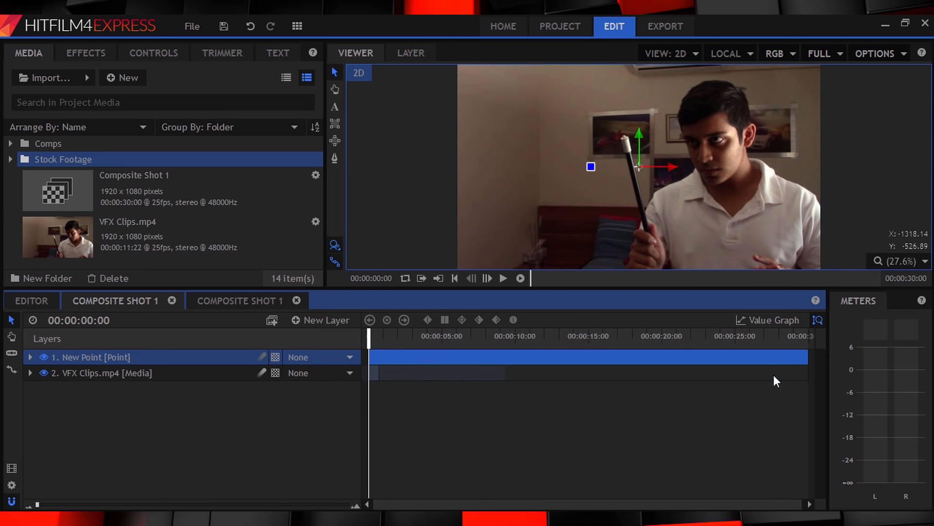
drag(805, 357, 387, 391)
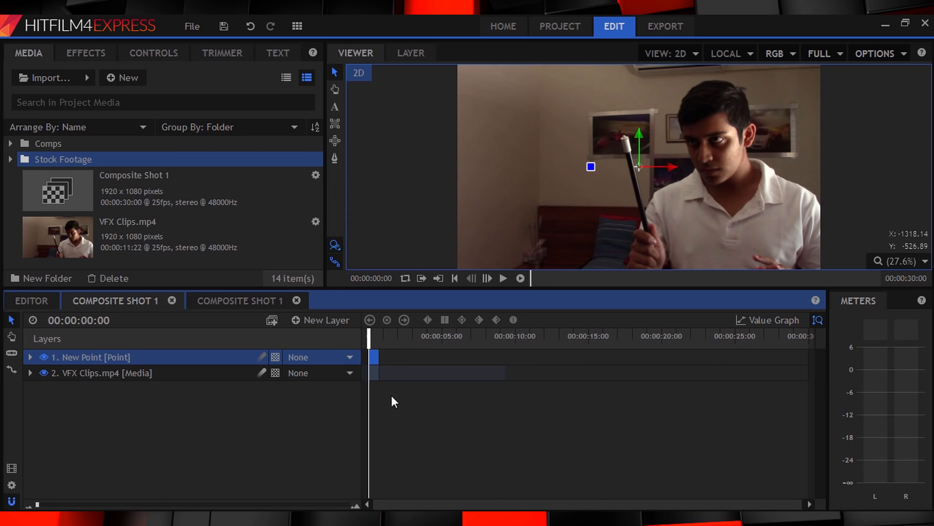
scroll(421, 399, up, 6)
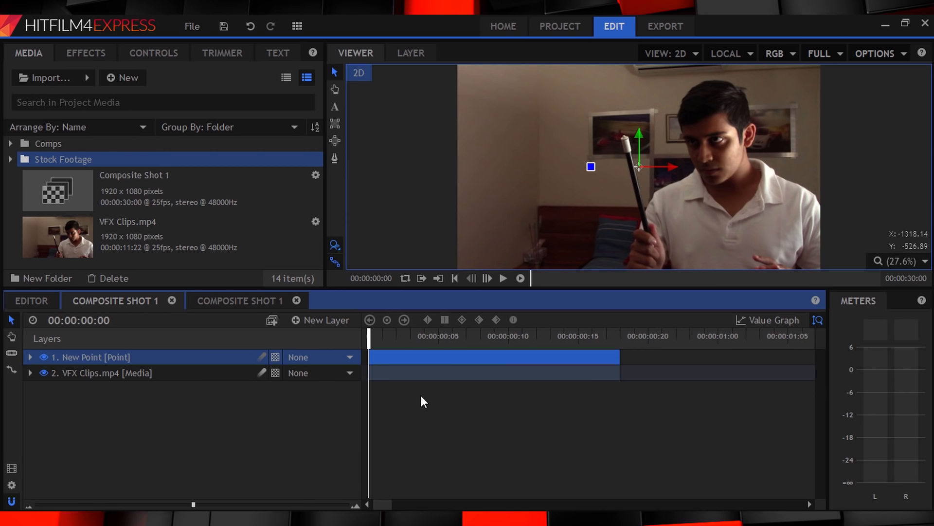
Trim the start of the New Point layer to frame 3
click(490, 277)
click(490, 278)
click(490, 278)
click(490, 278)
click(489, 277)
click(490, 278)
click(470, 279)
click(470, 280)
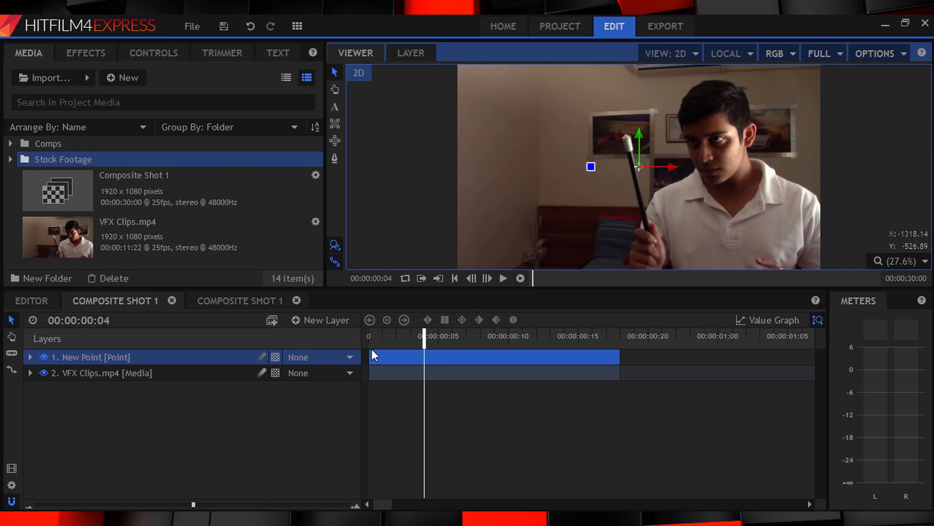
drag(371, 356, 413, 357)
click(472, 281)
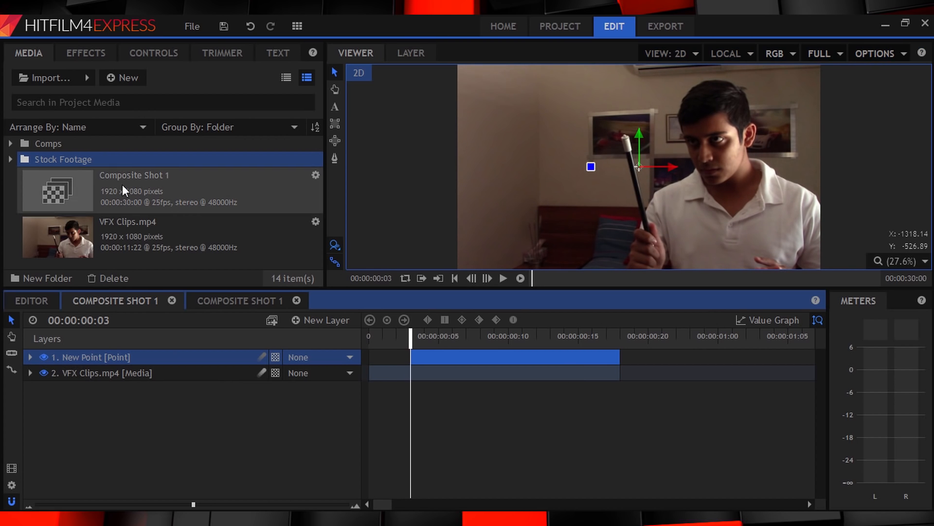
Enable keyframing on the New Point layer's Position at frame 3
click(154, 54)
click(9, 103)
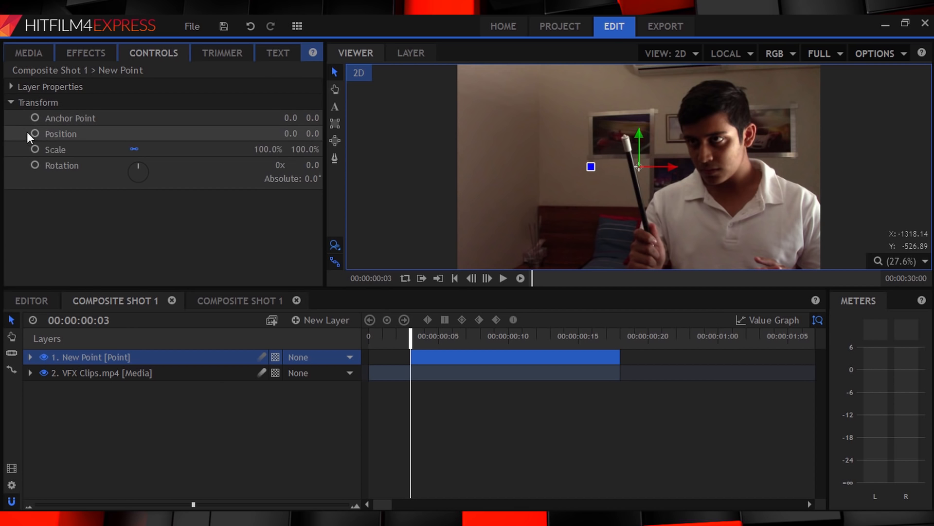
click(35, 133)
Keyframe the point's position frame by frame so that it follows the tip of the wand
click(488, 280)
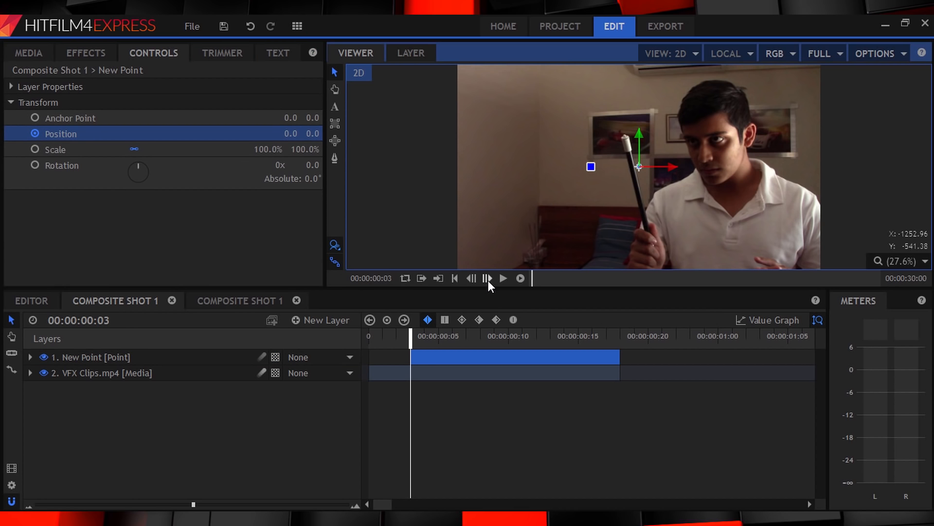
click(637, 168)
scroll(638, 168, up, 3)
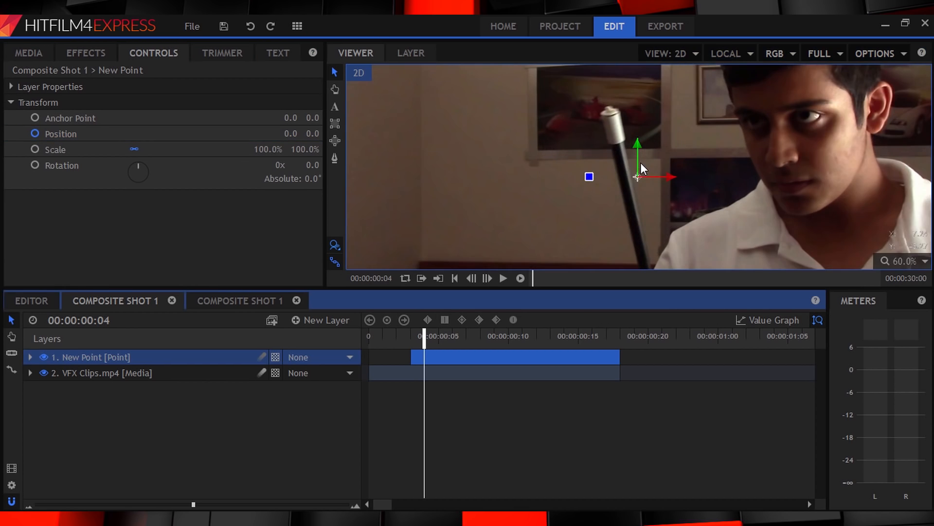
drag(638, 176, 486, 225)
click(487, 279)
click(487, 278)
drag(477, 267, 506, 246)
click(487, 278)
drag(561, 210, 491, 87)
click(506, 357)
click(487, 278)
click(487, 278)
click(488, 279)
click(487, 278)
click(487, 278)
click(487, 278)
click(487, 278)
click(487, 278)
click(487, 278)
scroll(519, 190, up, 2)
click(488, 278)
Return to frame 3 and create a black 1920 x 1080 plane layer named Flare
click(411, 336)
click(889, 261)
click(897, 421)
click(320, 320)
click(315, 337)
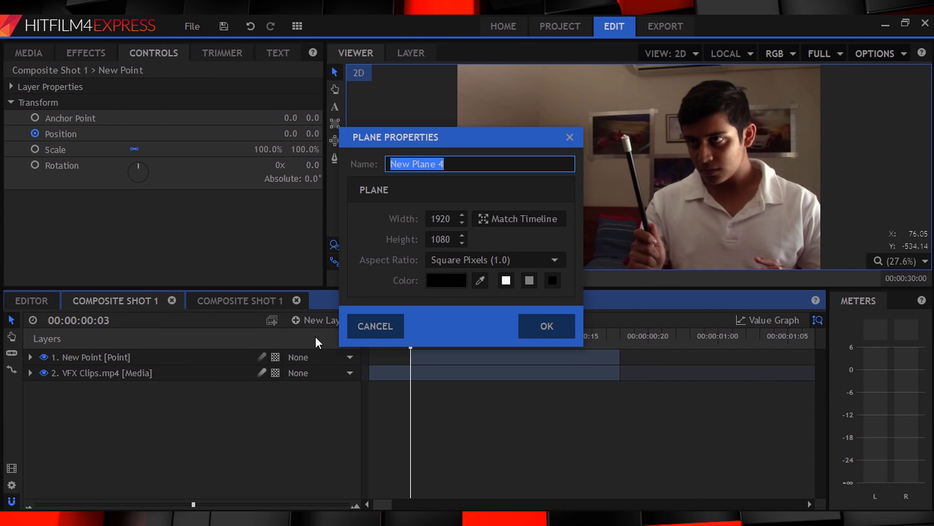
text(Plane)
key(Return)
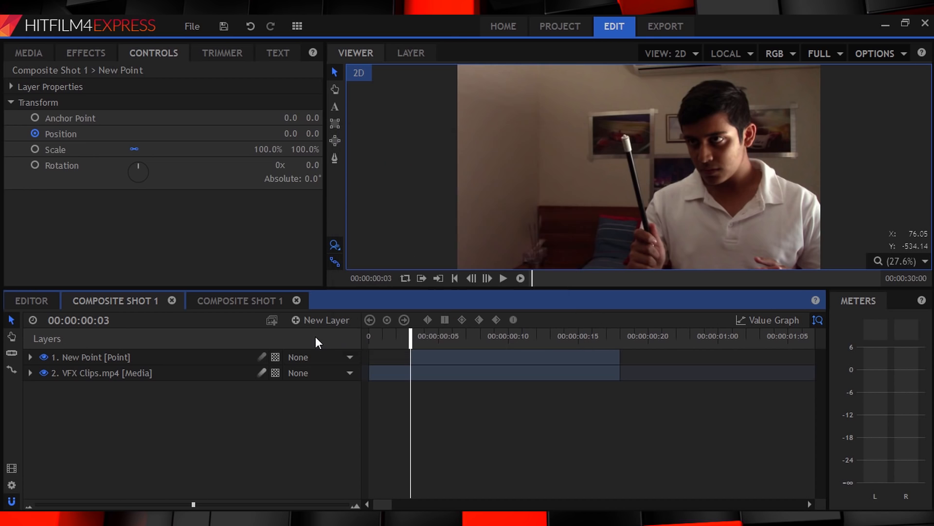
Set the Flare plane's blend mode to Add
right_click(156, 359)
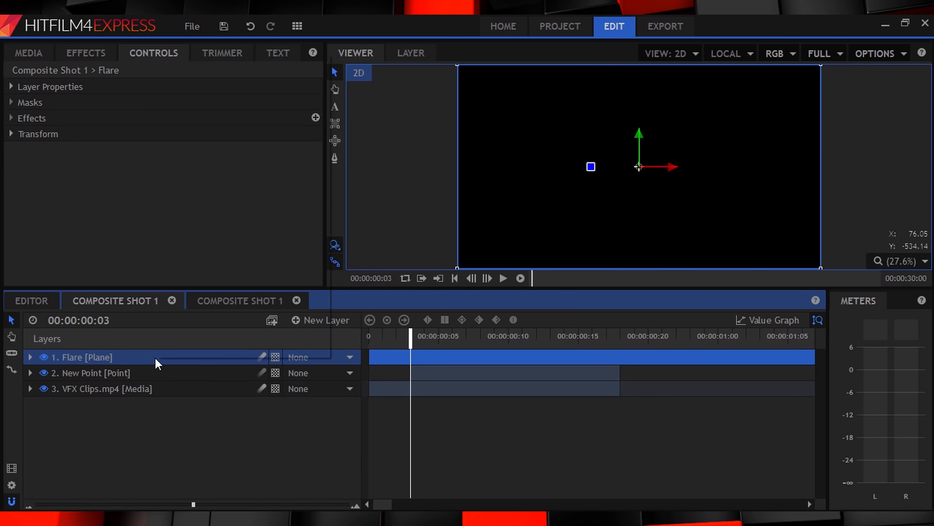
mouse_move(236, 62)
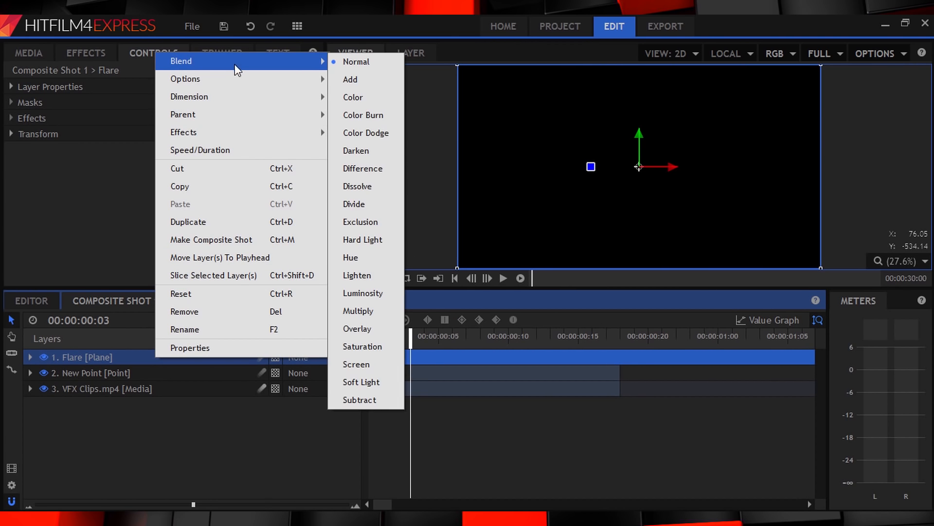
click(339, 83)
Apply the Light Flares effect to the Flare plane and trim the plane's start to frame 3
click(28, 53)
click(86, 52)
click(74, 78)
text(light)
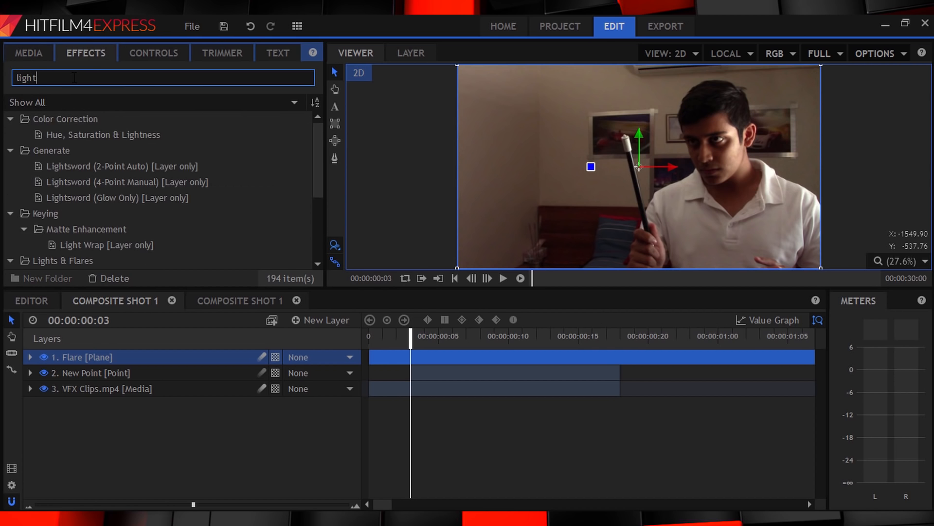
text( fla)
drag(69, 150, 54, 360)
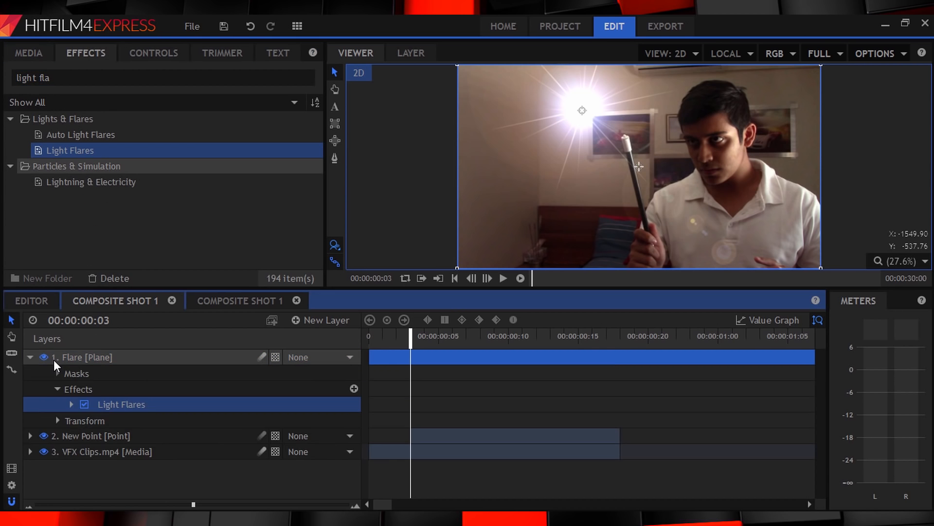
click(30, 357)
click(311, 357)
drag(370, 357, 410, 355)
Set the light flare's hotspot center to 0, 0 and make it use the New Point layer
click(155, 53)
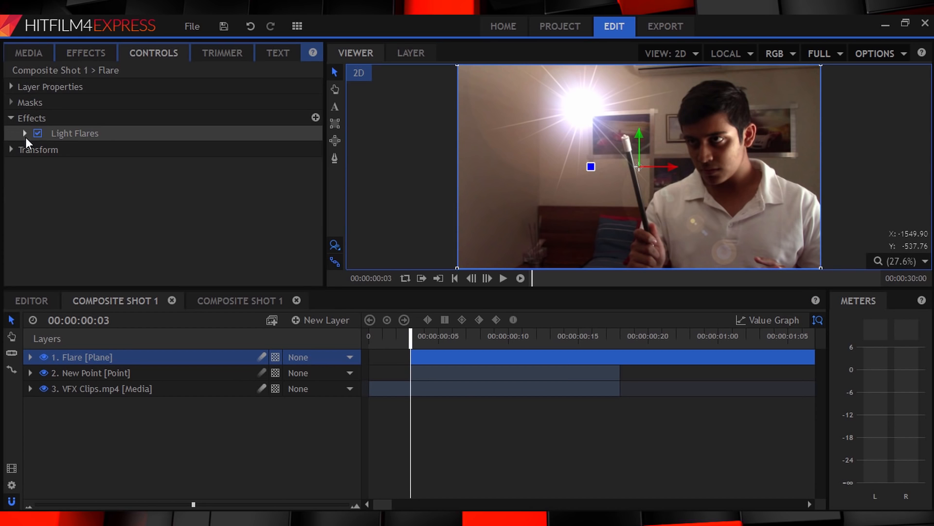
click(25, 134)
click(39, 165)
click(259, 176)
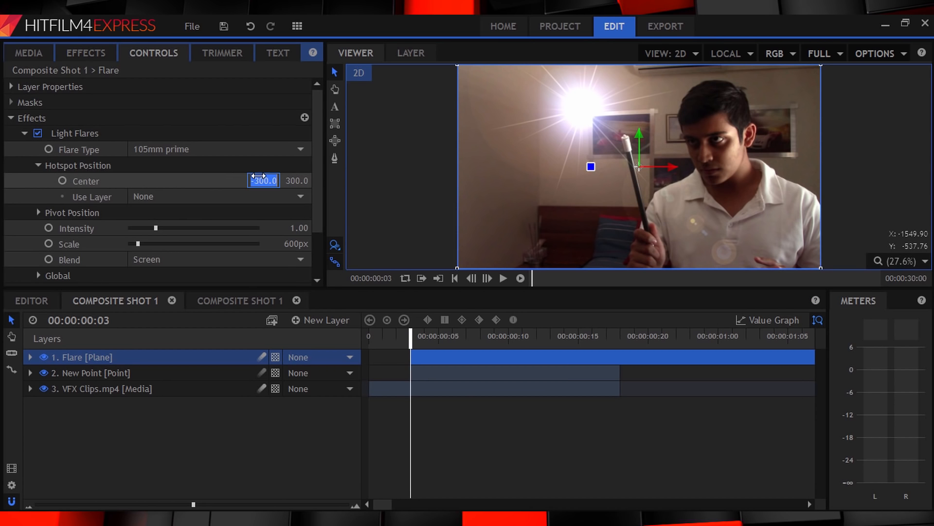
text(0)
key(Return)
click(302, 180)
text(0)
key(Return)
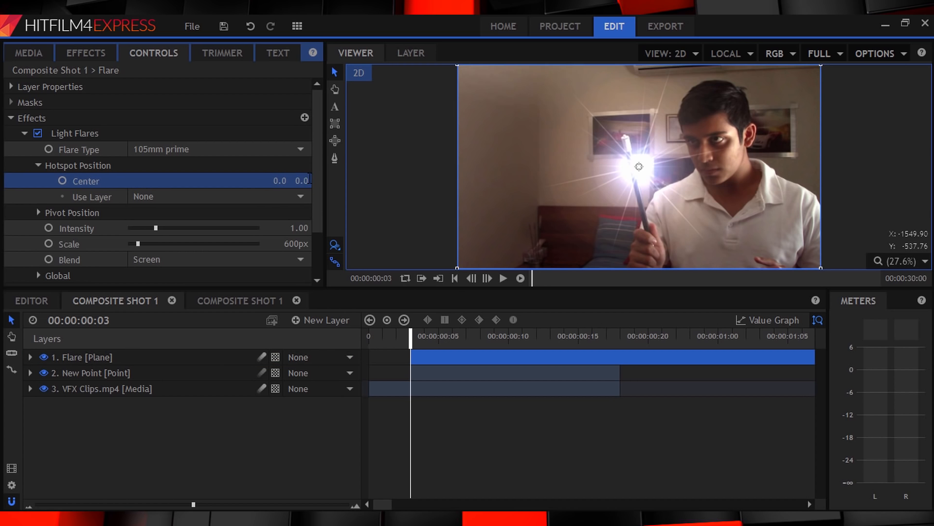
click(207, 197)
click(194, 223)
Set the flare type to Flashlight LED and its scale to 667 px
click(189, 151)
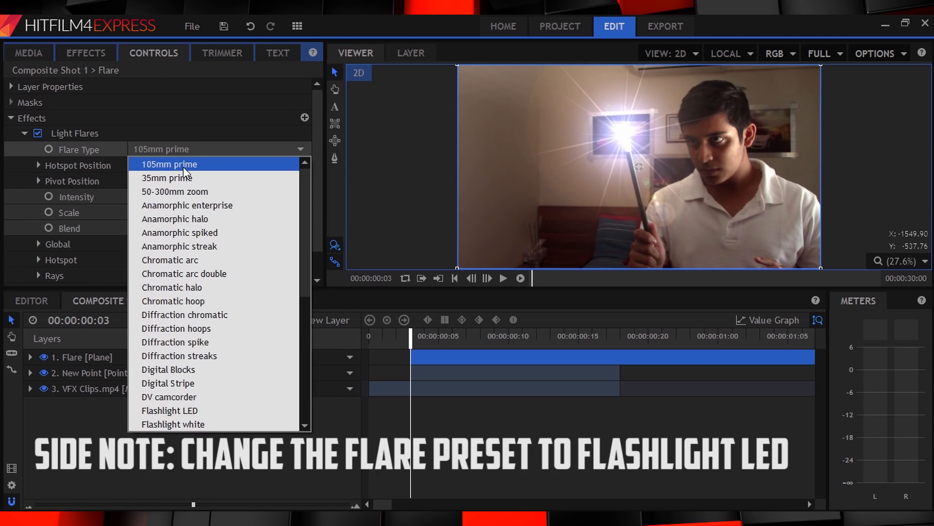
click(184, 410)
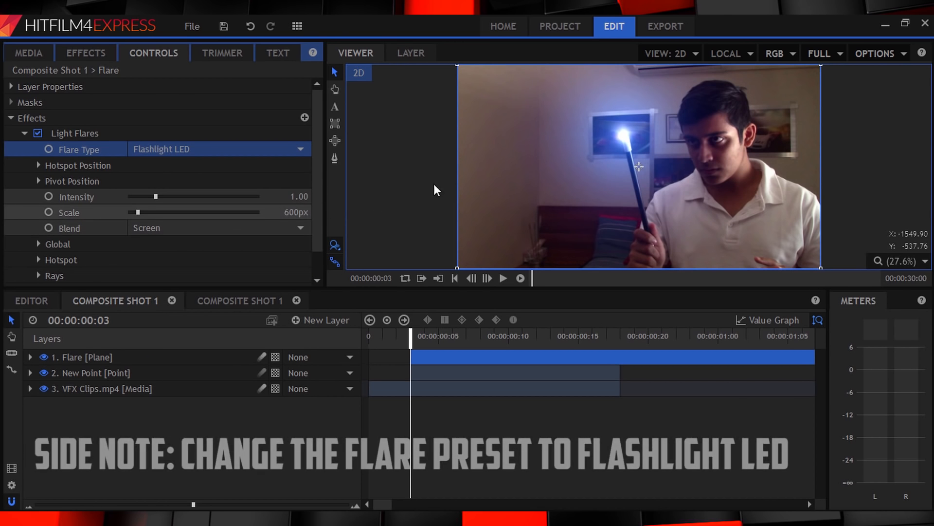
scroll(592, 159, up, 3)
drag(296, 213, 328, 213)
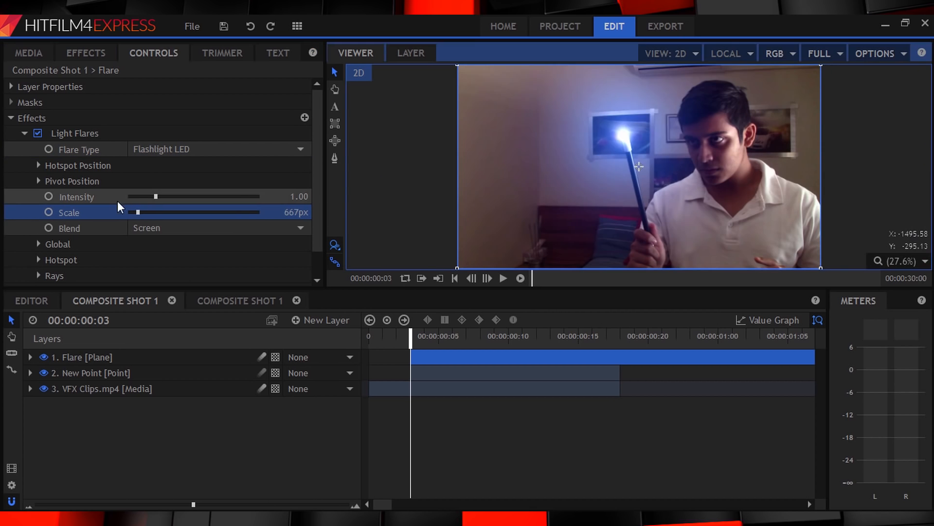
Set the flare intensity to 0 and enable its keyframing at frame 3
drag(156, 197, 95, 204)
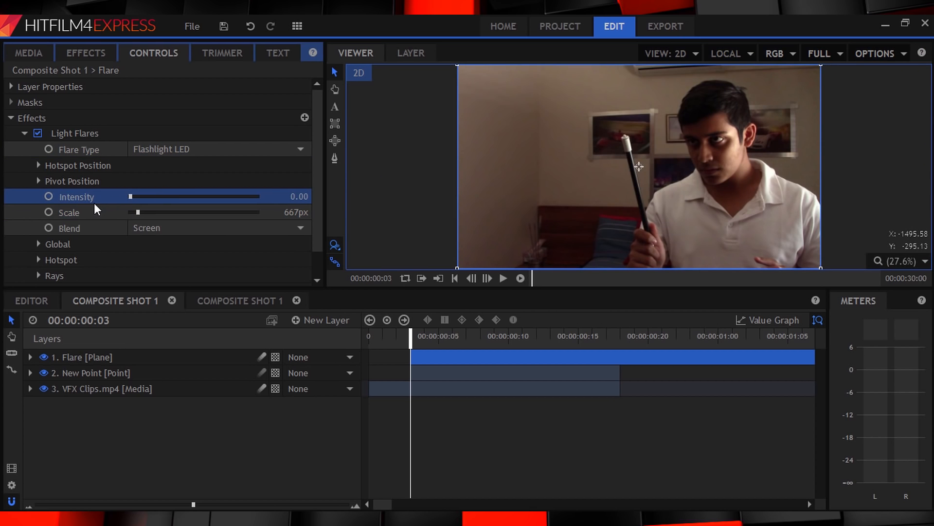
click(485, 279)
click(486, 278)
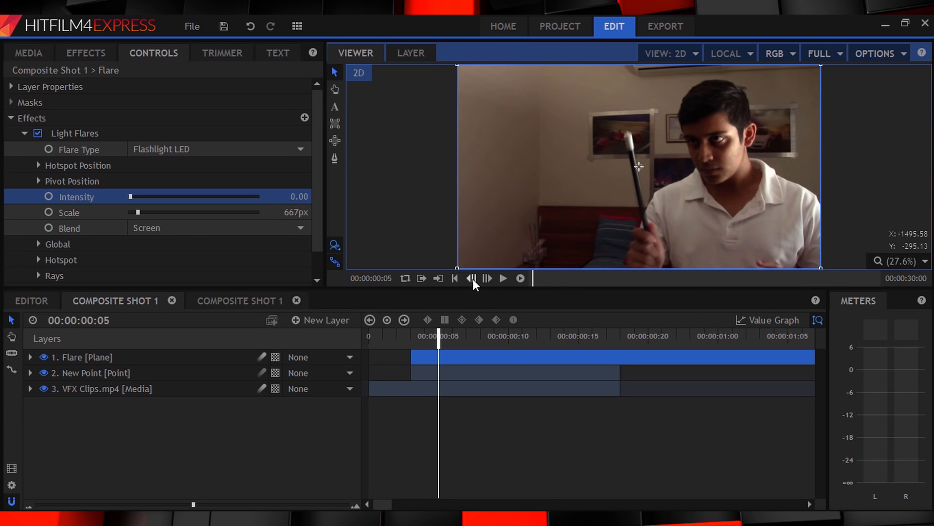
click(486, 275)
click(470, 276)
click(470, 276)
click(470, 276)
click(49, 197)
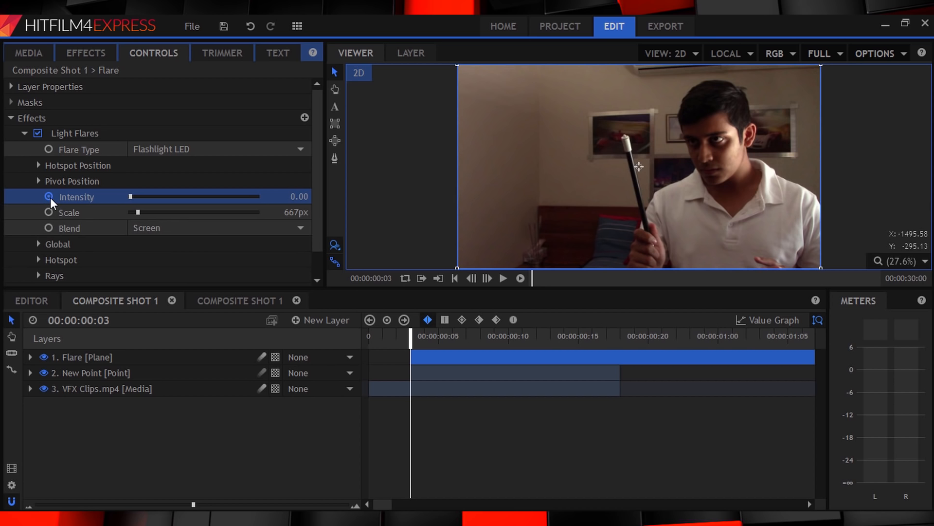
Keyframe the flare intensity to about 0.37 at frame 5 and 3.34 at frame 7
click(486, 277)
click(486, 277)
mouse_move(292, 196)
mouse_down()
mouse_move(273, 197)
mouse_move(307, 197)
mouse_up()
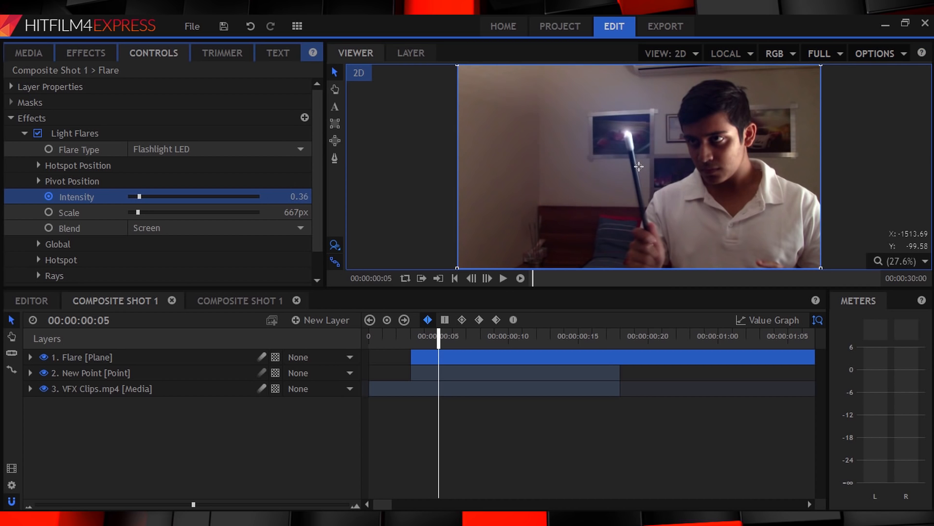
click(486, 278)
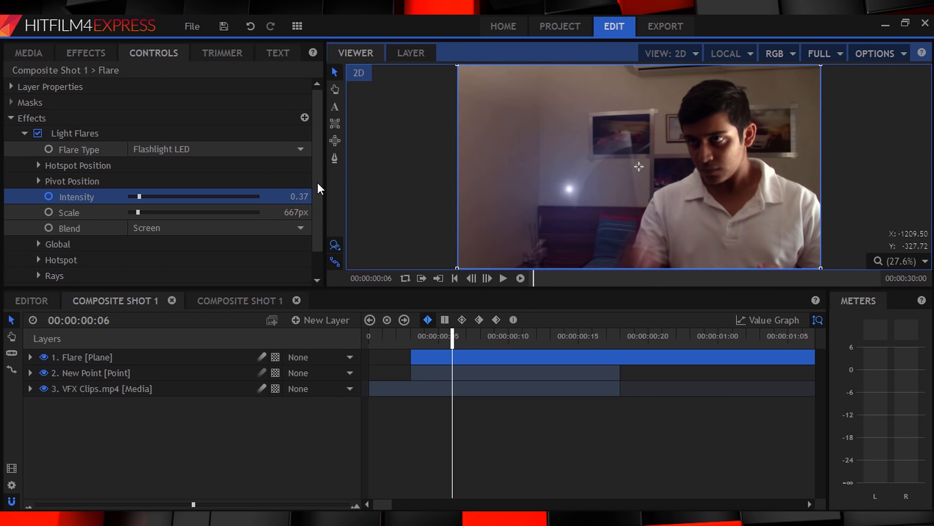
click(486, 276)
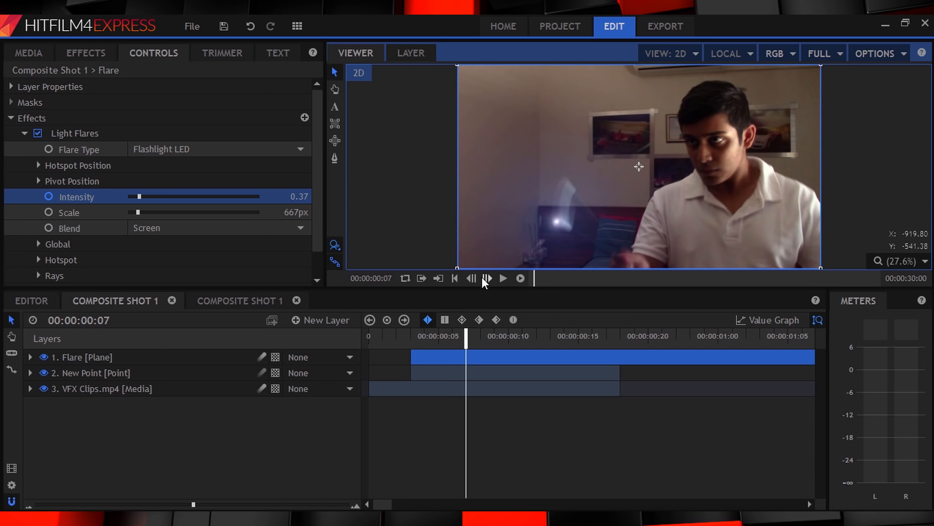
drag(299, 196, 392, 209)
Add an intensity keyframe at frame 10 to hold the flare's brightness
click(487, 278)
click(489, 279)
click(489, 279)
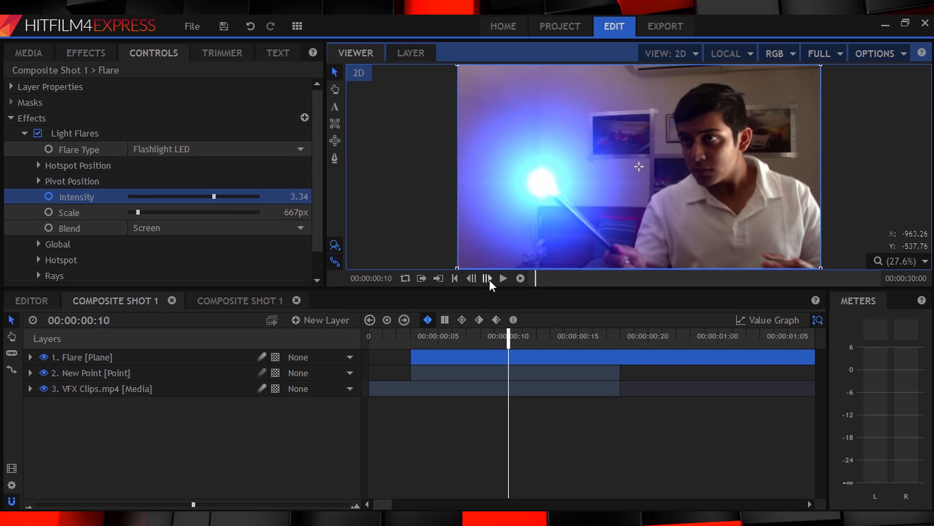
click(387, 320)
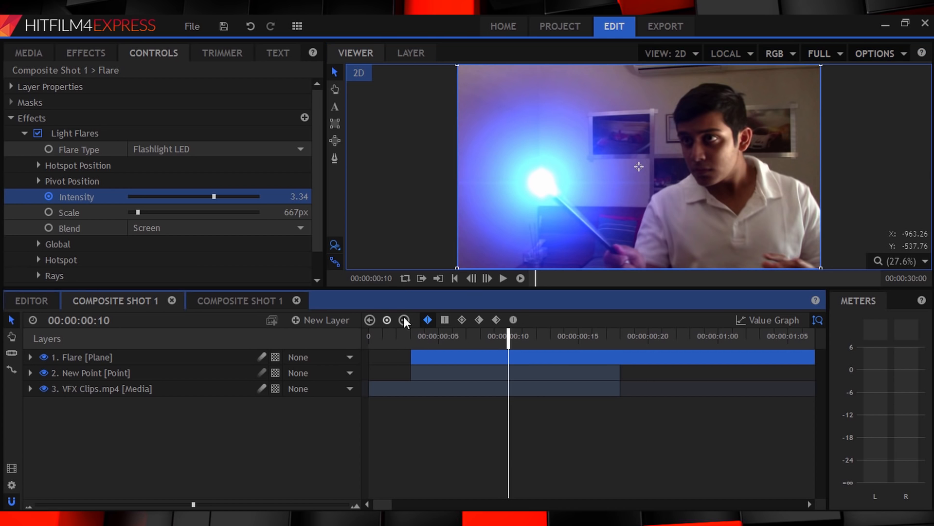
Advance a few frames past frame 10 and set the flare intensity to 0 to fade the flare out
click(487, 280)
click(487, 280)
click(487, 280)
click(487, 279)
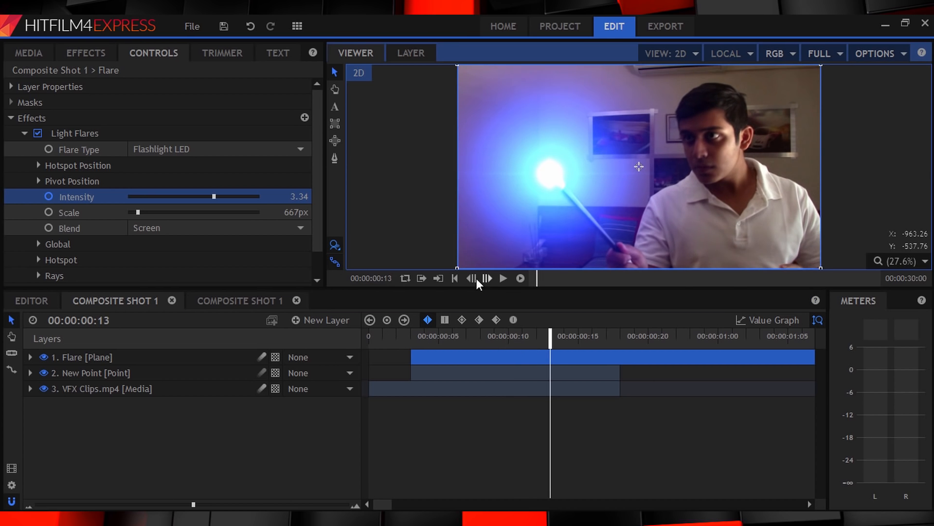
click(299, 196)
text(0)
key(Return)
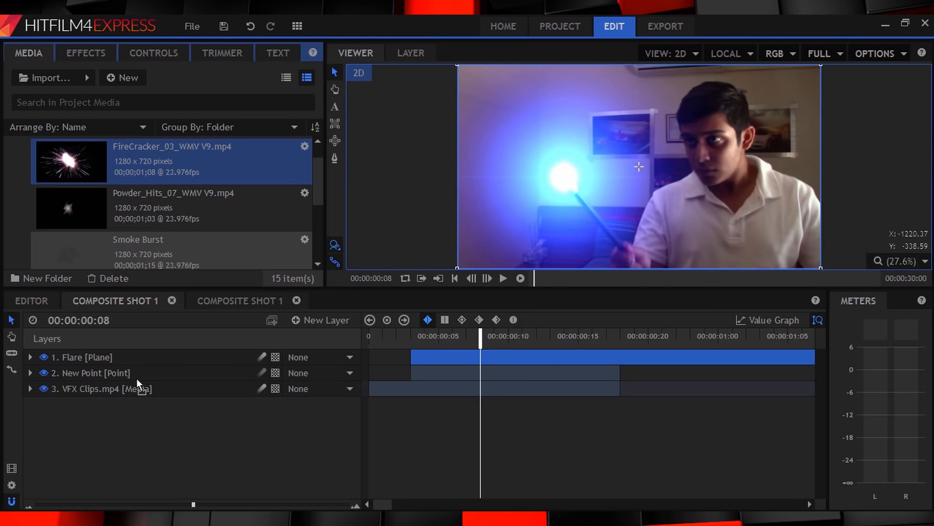
Place the FireCracker_03_WMV V9.mp4 clip directly above the VFX Clips layer and set its blend mode to Add
drag(136, 390, 136, 389)
click(69, 188)
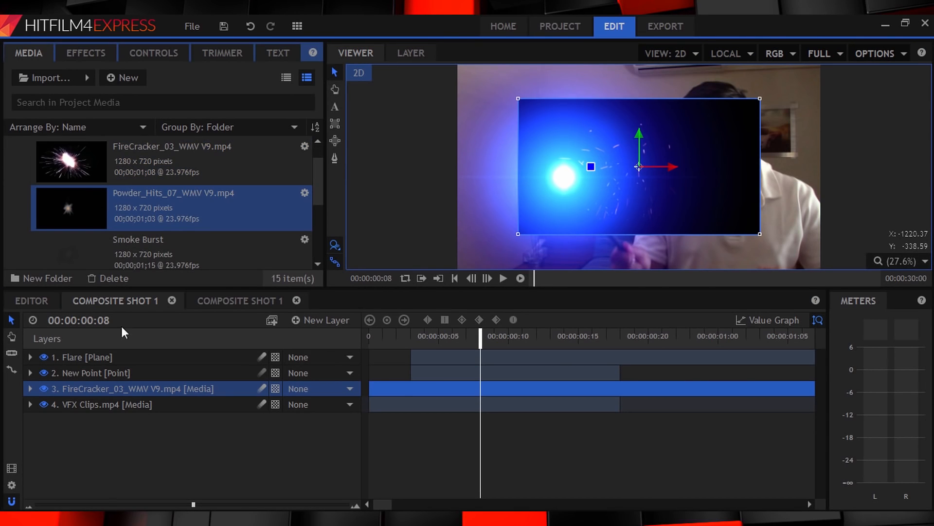
right_click(182, 389)
mouse_move(241, 77)
click(435, 96)
Parent the FireCracker layer to the New Point layer
click(151, 51)
click(310, 390)
click(311, 394)
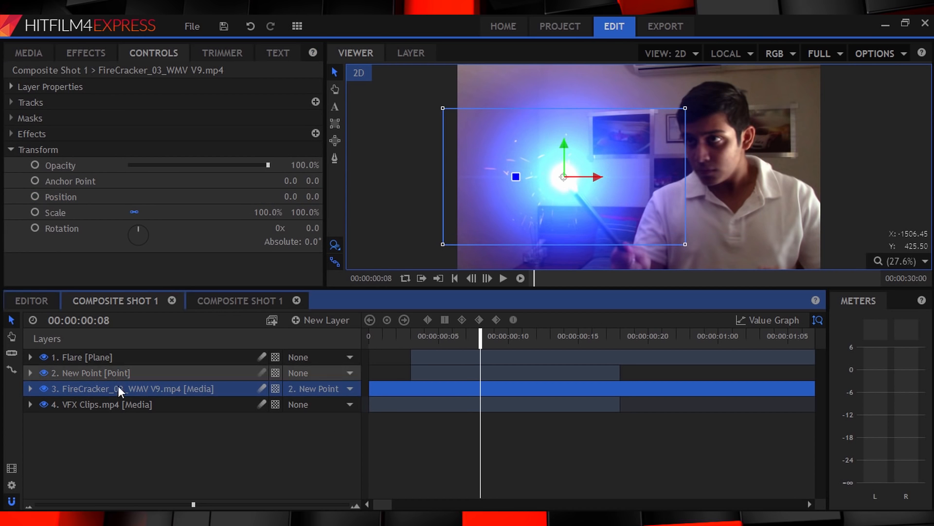
Place the Smoke Burst clip at frame 8 directly above the FireCracker layer, and shift the FireCracker clip to start at frame 8
click(28, 53)
drag(138, 236, 387, 392)
click(497, 403)
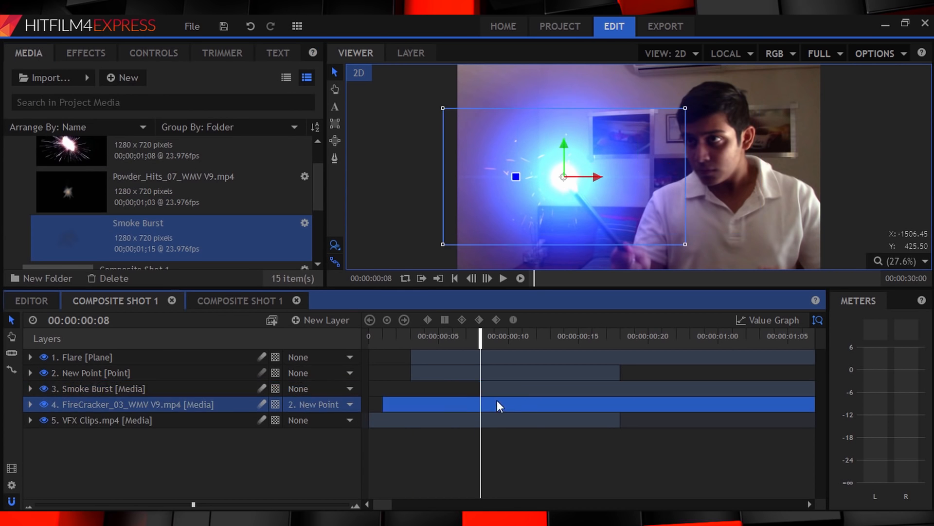
drag(497, 403, 595, 403)
Parent the Smoke Burst layer to the New Point layer and set its X position to 0
click(168, 389)
click(153, 53)
click(11, 149)
click(312, 389)
click(312, 431)
click(286, 196)
text(0)
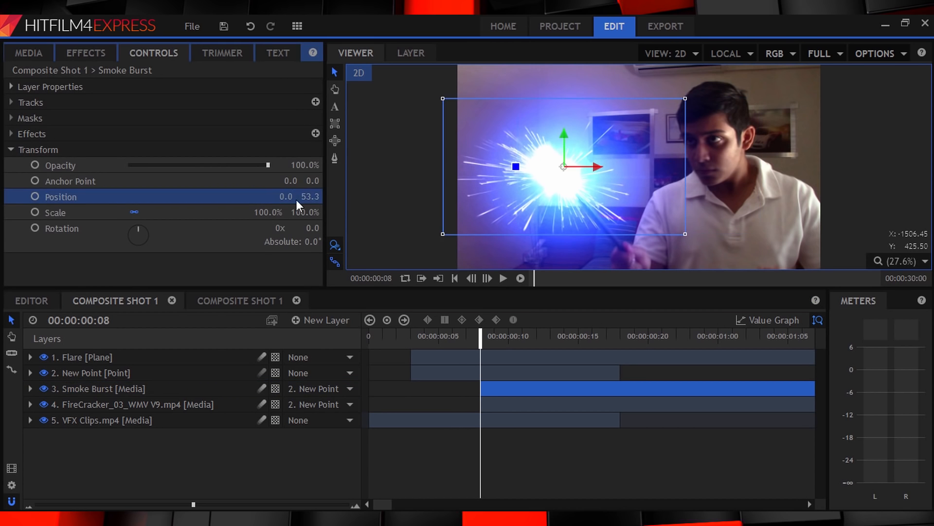
Place Powder_Hits_07_WMV V9.mp4 at frame 8 directly below the FireCracker layer, with a blend mode that hides its black background
click(29, 52)
drag(161, 181, 481, 418)
right_click(113, 423)
mouse_move(195, 108)
click(302, 126)
click(153, 52)
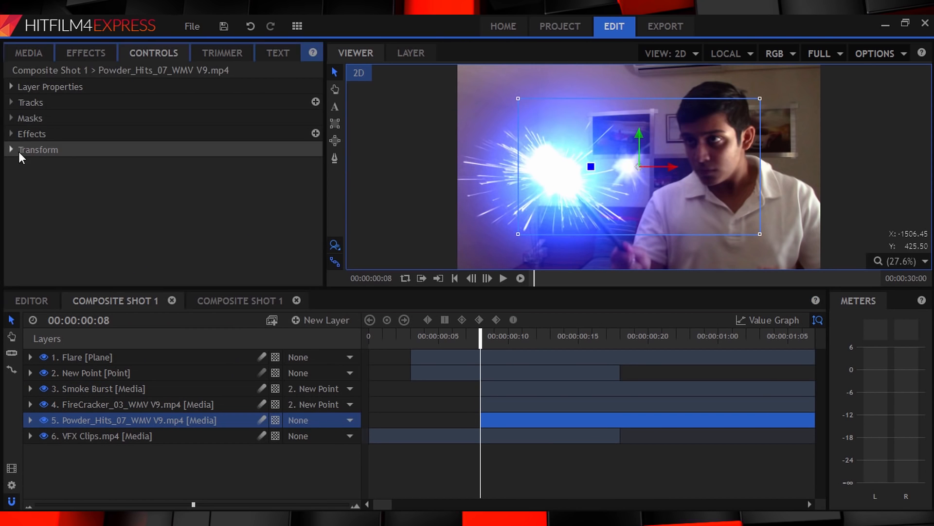
Parent the Powder_Hits_07 layer to the New Point layer and set its X and Y position to 0
click(11, 150)
click(314, 420)
click(325, 462)
click(287, 197)
text(0)
click(311, 196)
text(0)
Scale down the FireCracker layer so its sparks fit more tightly around the wand tip
click(121, 404)
click(11, 149)
drag(276, 212, 251, 212)
click(263, 462)
Add a grade layer on top of the stack, starting at frame 3, and move the playhead to its start
click(307, 320)
click(314, 428)
drag(374, 359, 416, 359)
click(410, 335)
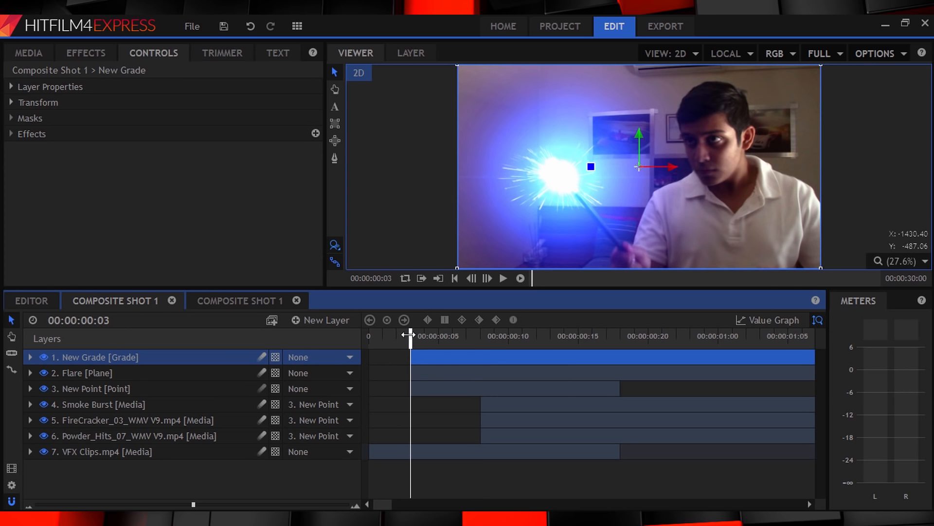
Find the Curves effect and apply it to the New Grade layer
click(85, 53)
drag(61, 79, 4, 87)
text(curve)
drag(57, 135, 63, 358)
click(30, 358)
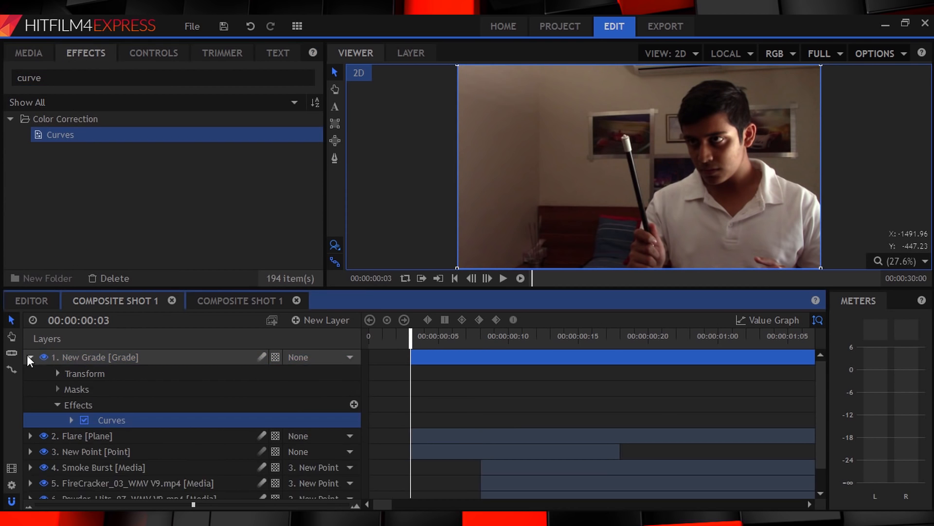
click(31, 357)
Find the Color Balance effect and apply it to the New Grade layer below Curves
drag(58, 79, 4, 89)
text(col)
drag(57, 150, 56, 358)
click(30, 357)
Brighten the New Grade layer by bending the middle of the Curves effect's RGB curve upward
click(169, 51)
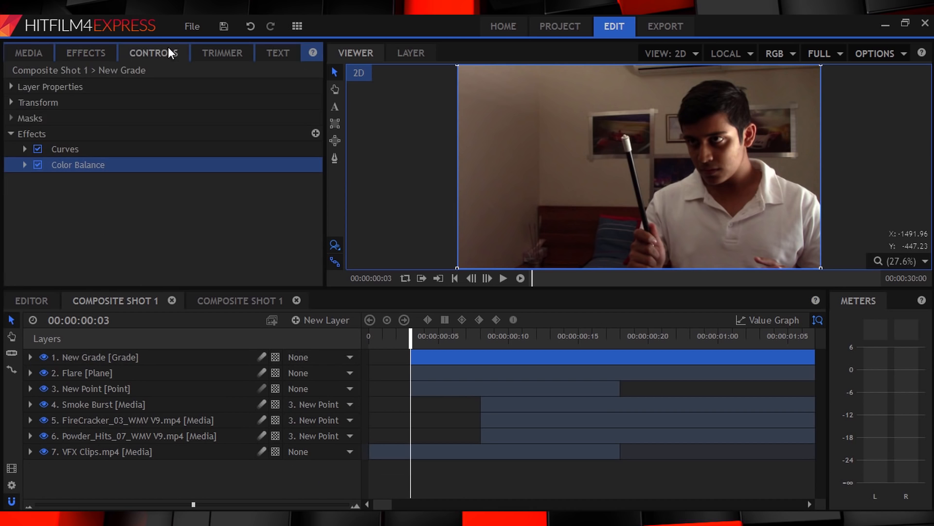
click(25, 150)
click(293, 179)
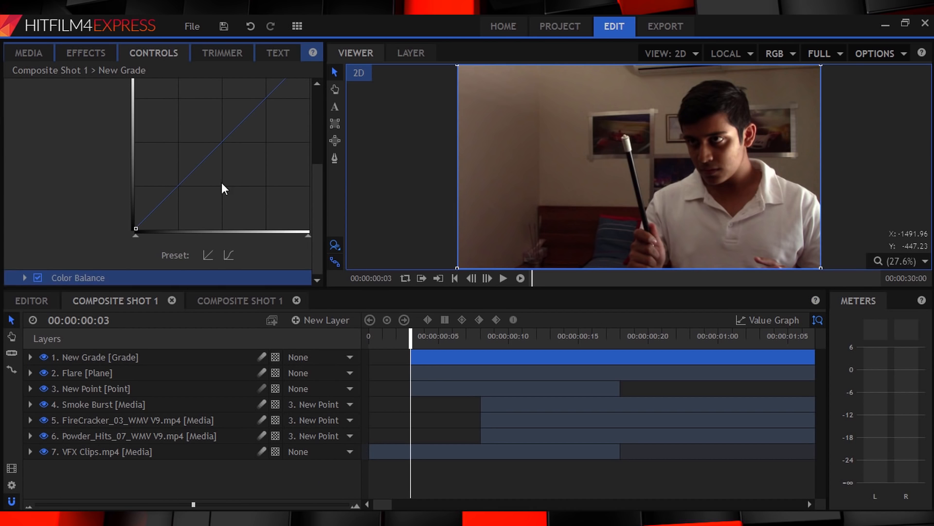
drag(229, 130, 195, 106)
scroll(109, 190, up, 3)
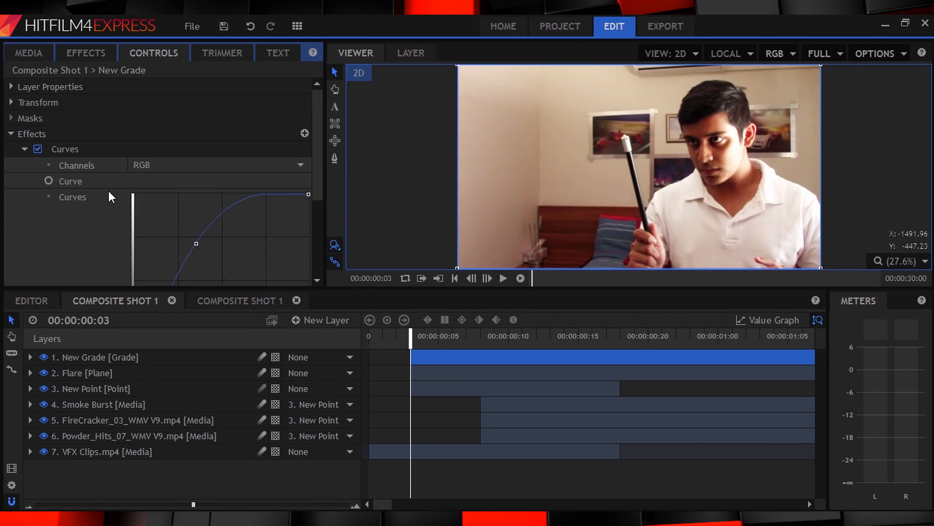
click(25, 149)
Set the shadows' blue balance to 33 in the New Grade layer's Color Balance effect
click(25, 165)
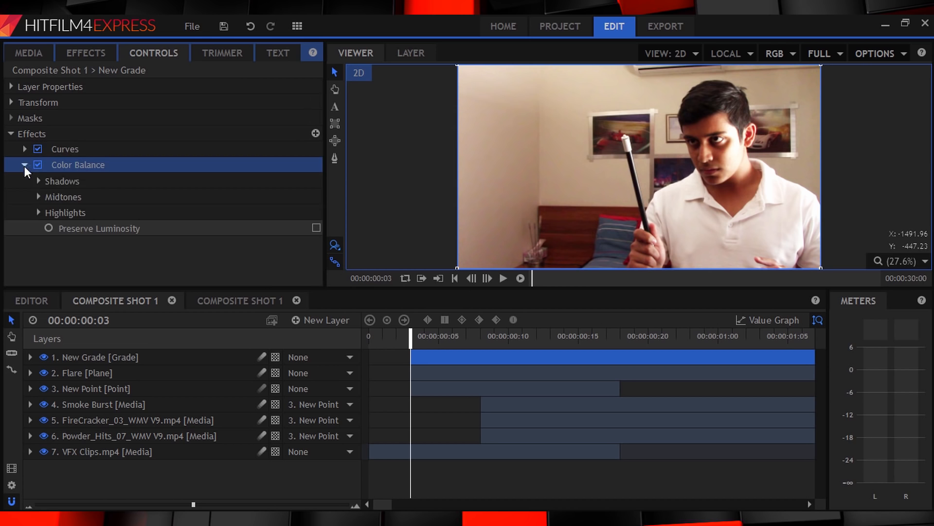
click(49, 180)
drag(310, 227, 325, 228)
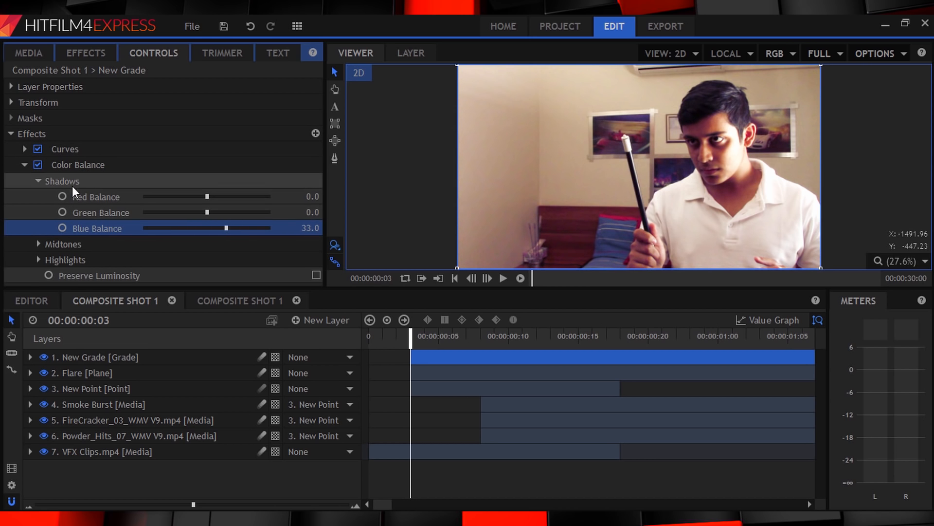
click(41, 181)
Set the midtones' blue balance to 40 in the New Grade layer's Color Balance effect
click(38, 212)
click(38, 212)
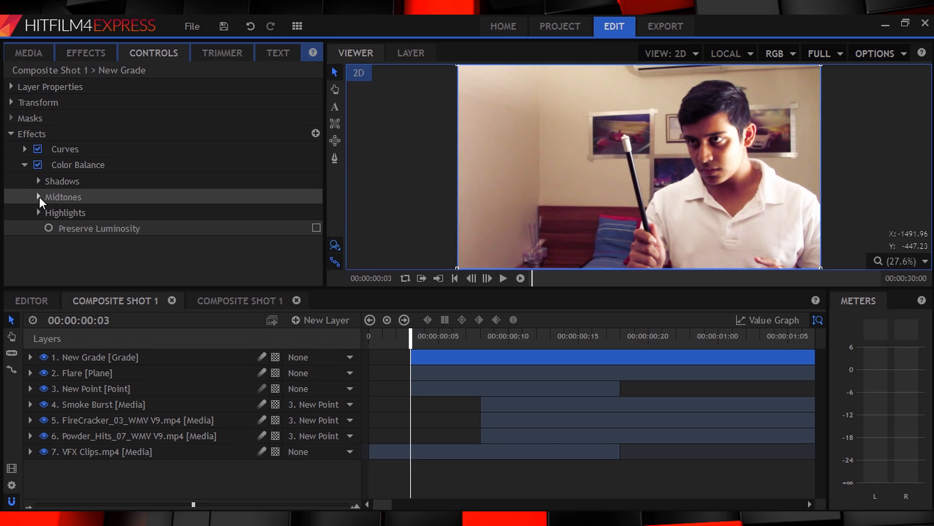
click(39, 196)
drag(309, 243, 329, 244)
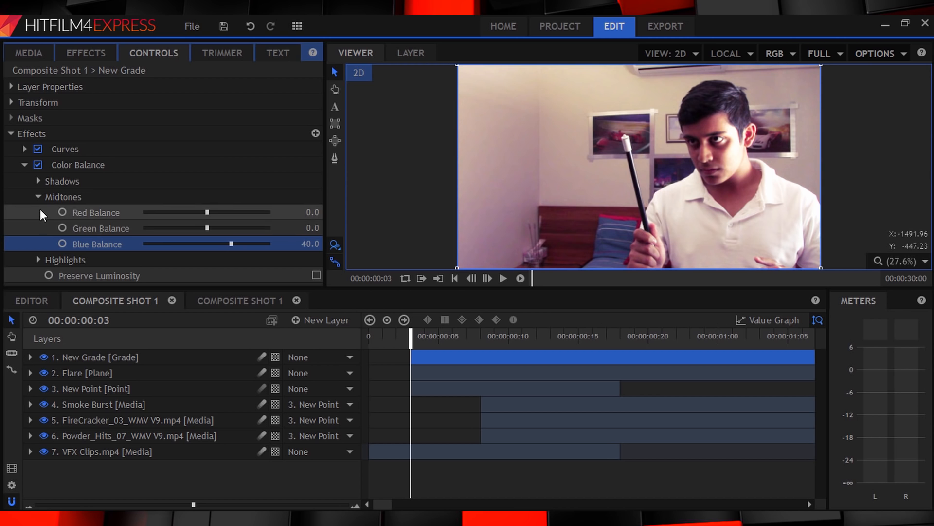
click(38, 197)
click(21, 164)
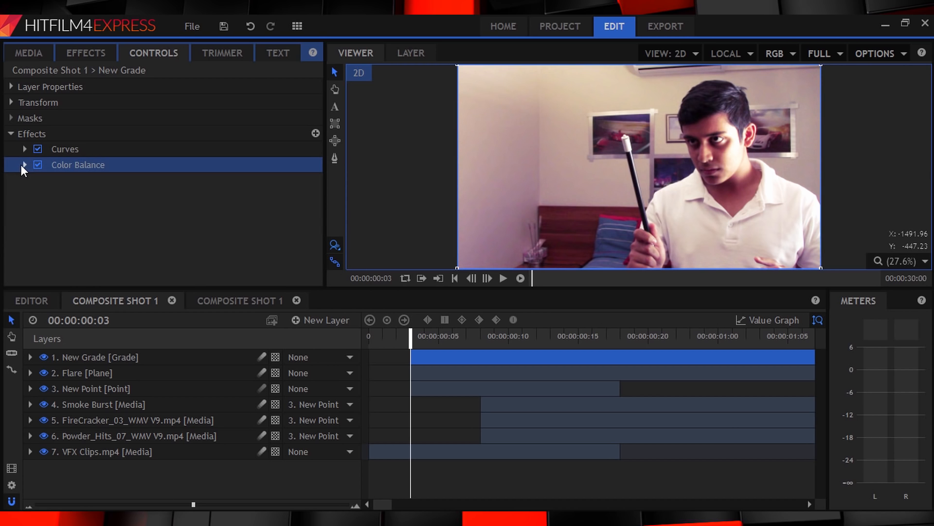
Draw a closed mask around the man's head and torso on the New Grade layer
click(262, 228)
click(335, 157)
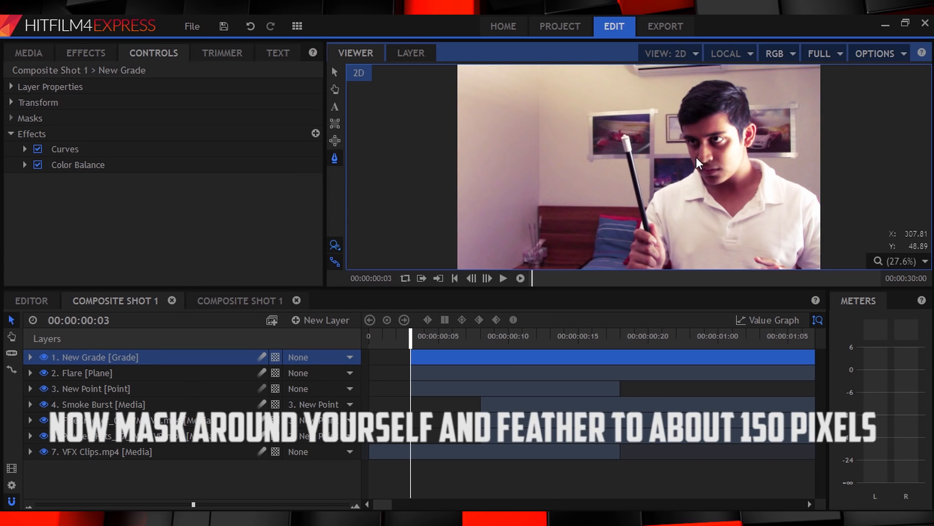
click(692, 154)
mouse_move(684, 118)
mouse_down()
mouse_move(735, 98)
mouse_move(765, 176)
mouse_move(798, 214)
mouse_move(777, 254)
mouse_move(709, 266)
mouse_move(657, 239)
mouse_move(669, 239)
mouse_move(656, 235)
mouse_move(695, 173)
mouse_up()
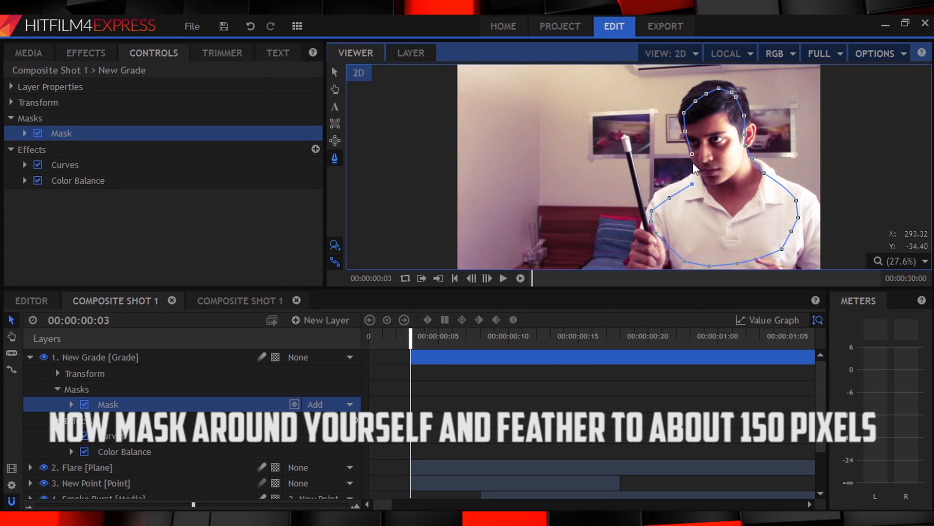
Feather the New Grade layer's mask by about 150 pixels
click(24, 133)
click(38, 180)
drag(296, 228, 415, 228)
click(30, 357)
click(11, 117)
Set the New Grade layer's opacity to 0% and start keyframing it at frame 3
click(11, 102)
drag(165, 117, 48, 128)
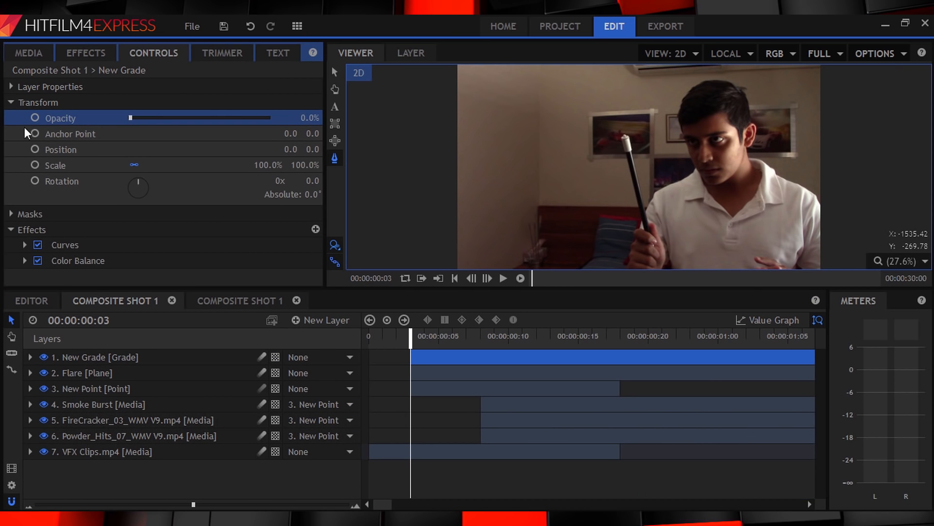
click(37, 117)
Set the New Grade layer's opacity to 20% at frame 5
click(486, 278)
click(487, 277)
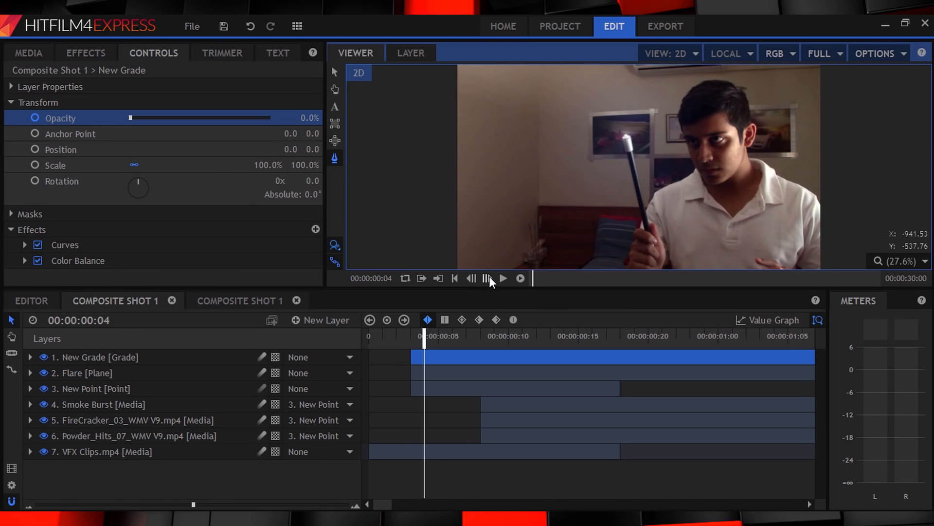
click(310, 118)
text(20)
key(Return)
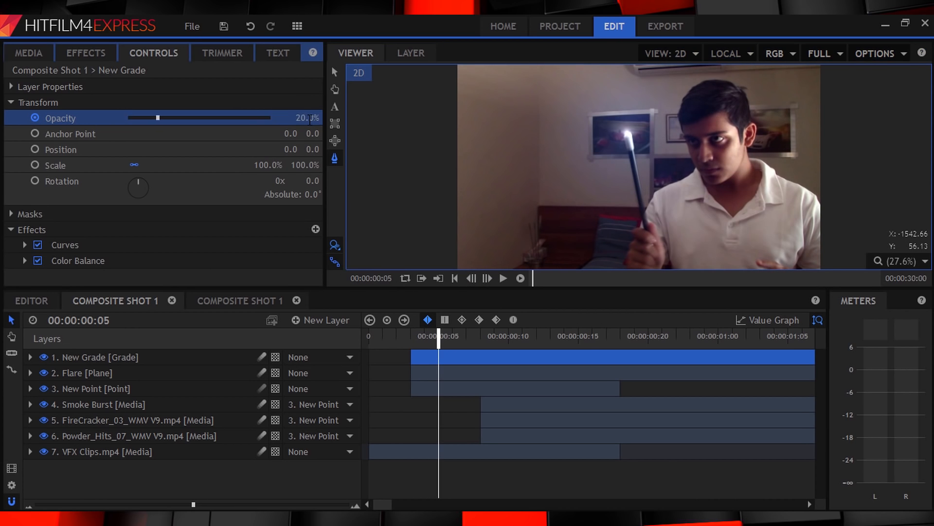
Set the New Grade layer's opacity to 100% at frame 6 and hold it with a keyframe at frame 9
click(488, 279)
drag(308, 118, 360, 118)
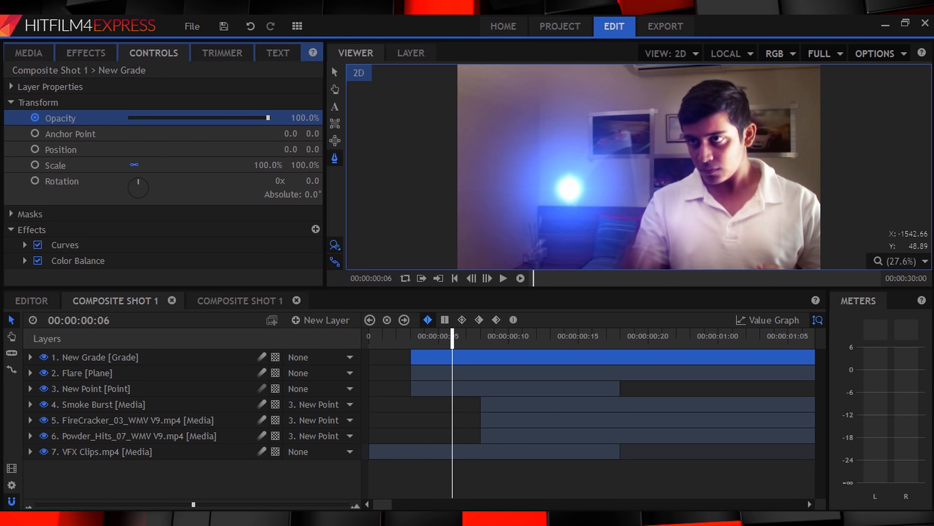
click(487, 278)
click(488, 277)
click(488, 277)
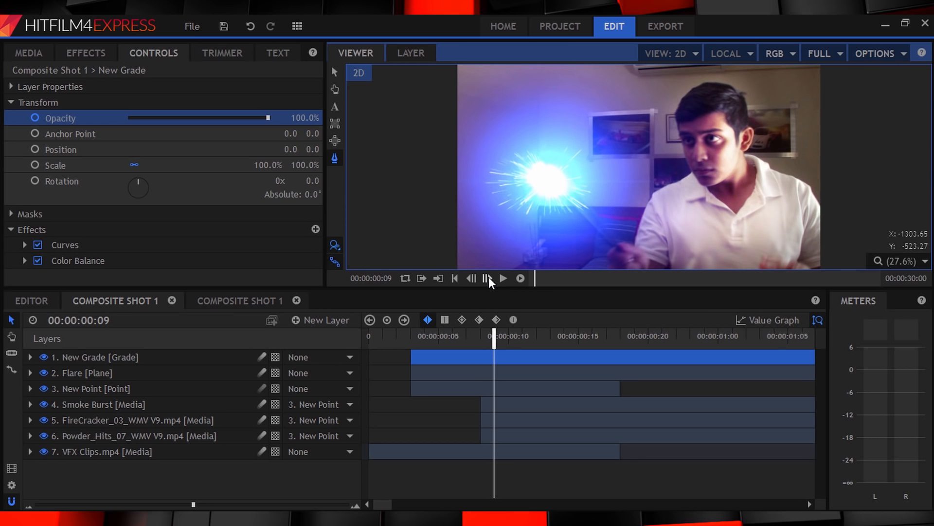
click(387, 319)
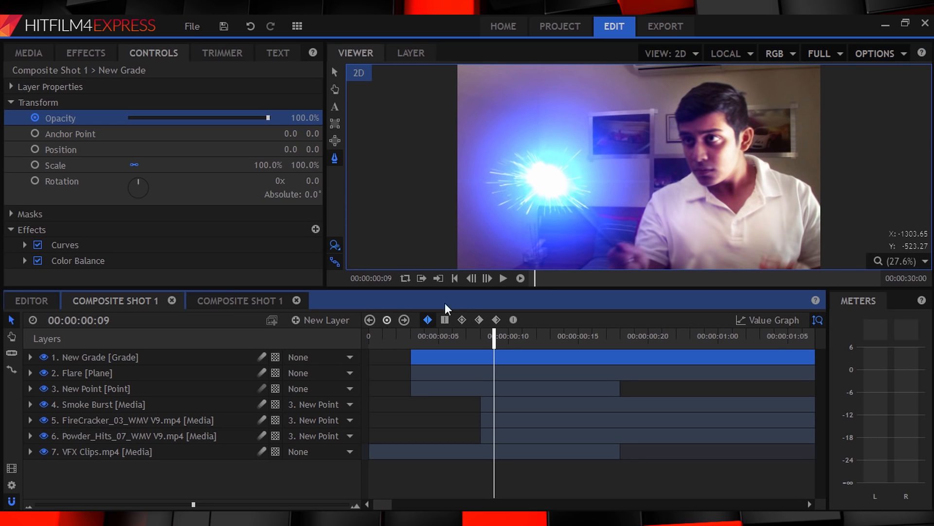
Fade out the New Grade layer by setting its opacity to 0% at frame 13
click(488, 279)
click(488, 278)
click(488, 278)
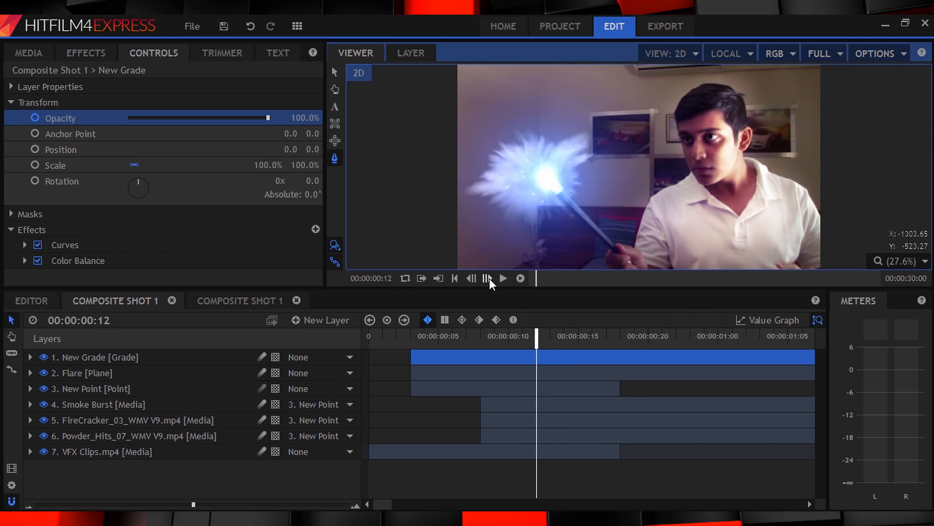
click(489, 278)
click(489, 279)
click(489, 278)
click(472, 277)
click(472, 277)
click(472, 277)
click(488, 279)
drag(290, 119, 204, 120)
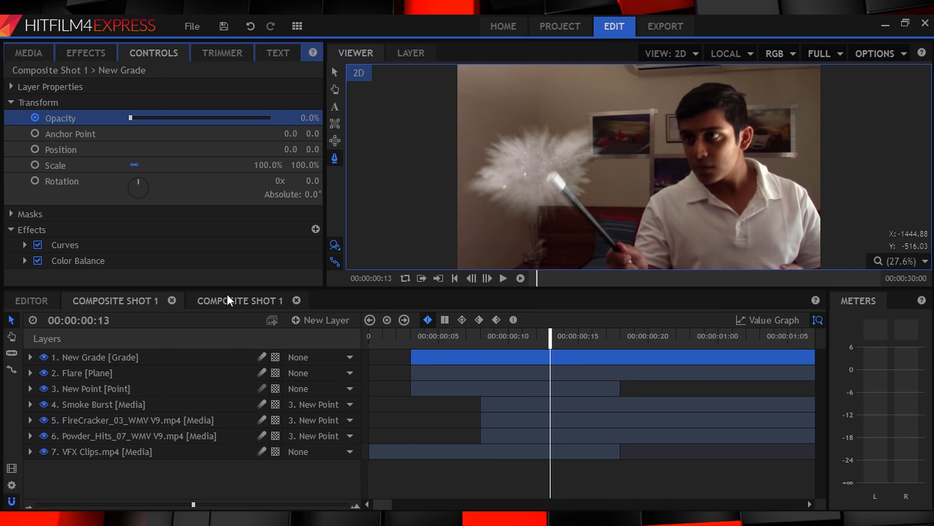